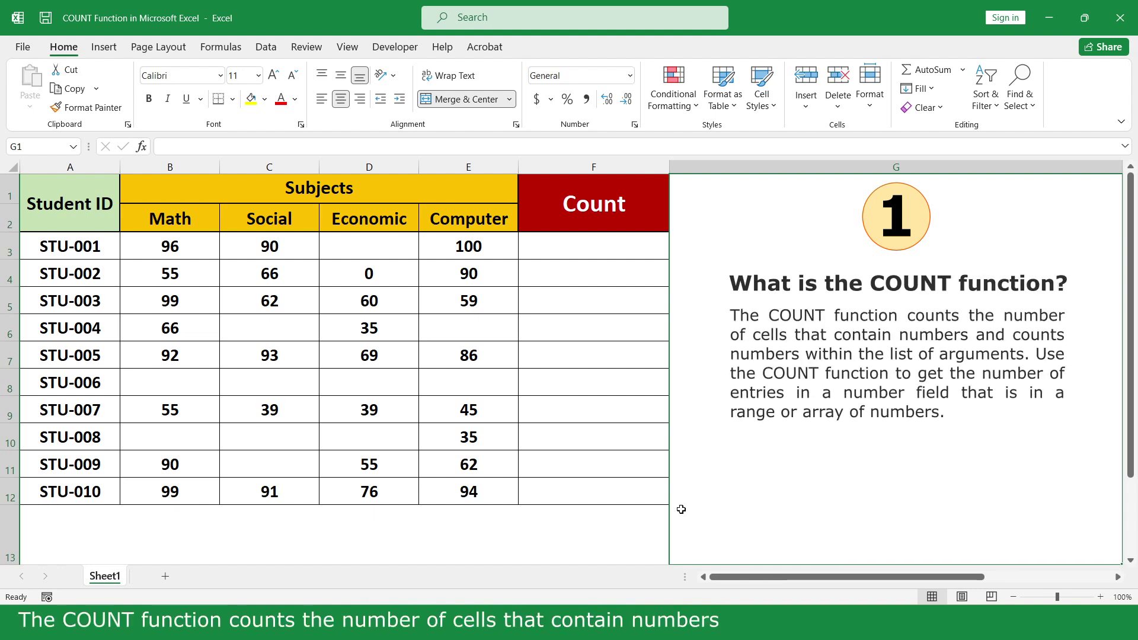
# Step: Enter =COUNT(B3:E3) in F3 to count the first student's marks
pyautogui.click(630, 250)
pyautogui.write('=cou')
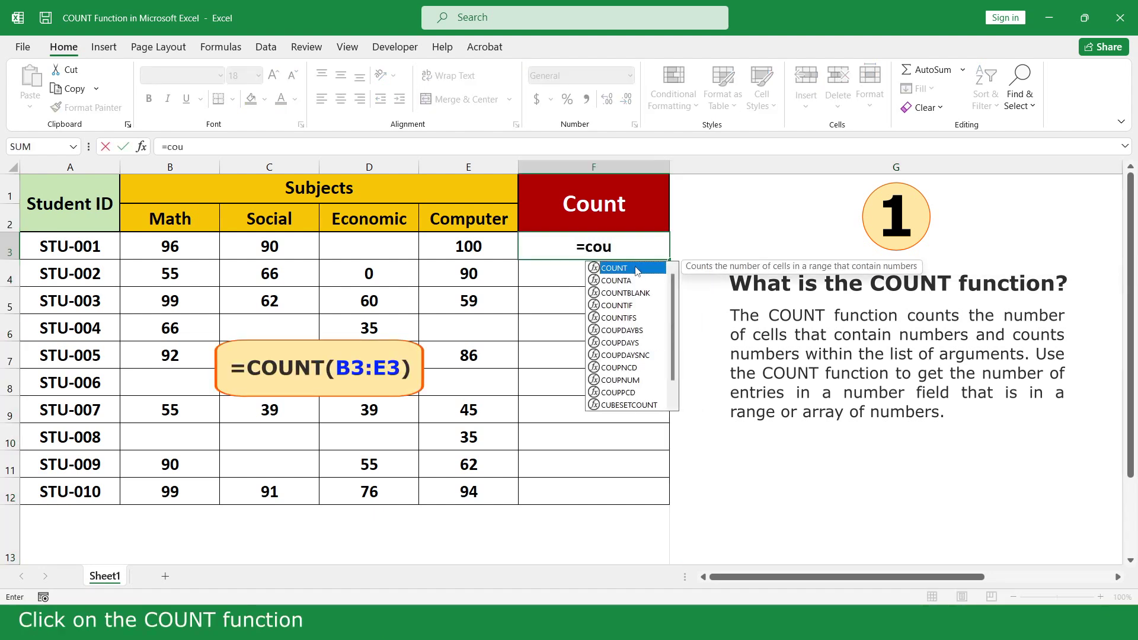
pyautogui.doubleClick(637, 271)
pyautogui.click(460, 246)
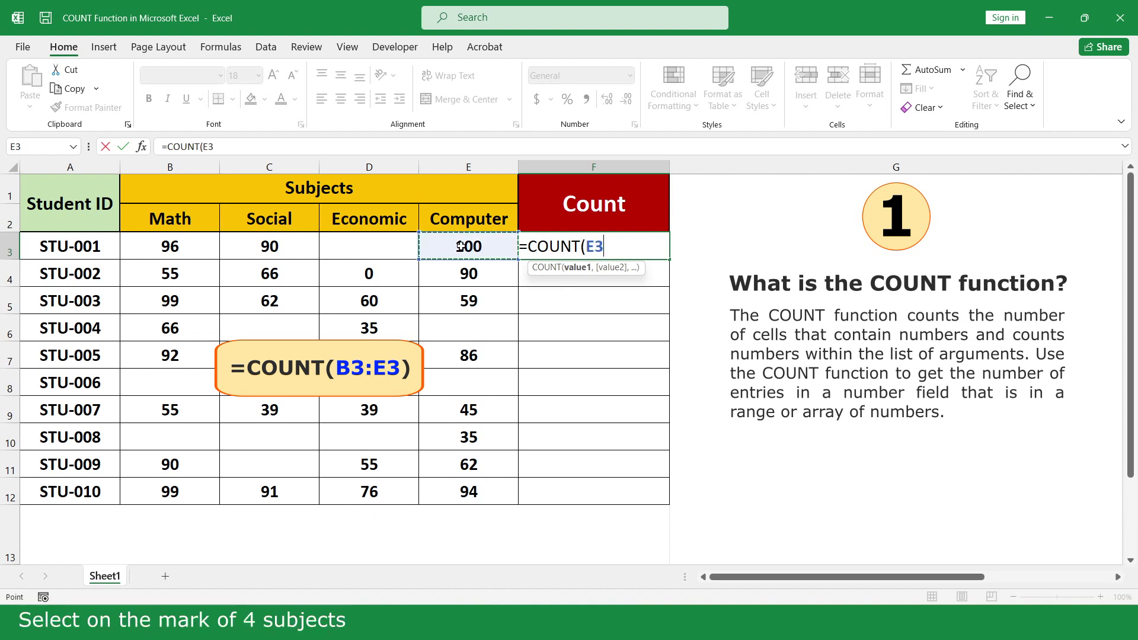
pyautogui.moveTo(461, 246); pyautogui.dragTo(188, 248)
pyautogui.write(')')
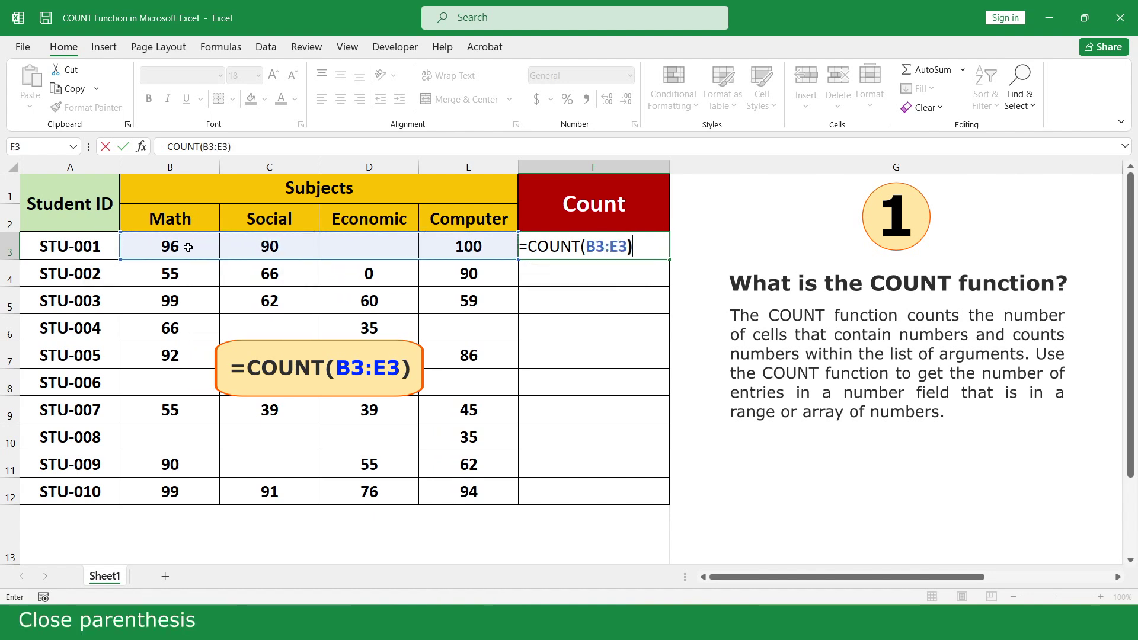
pyautogui.press('Return')
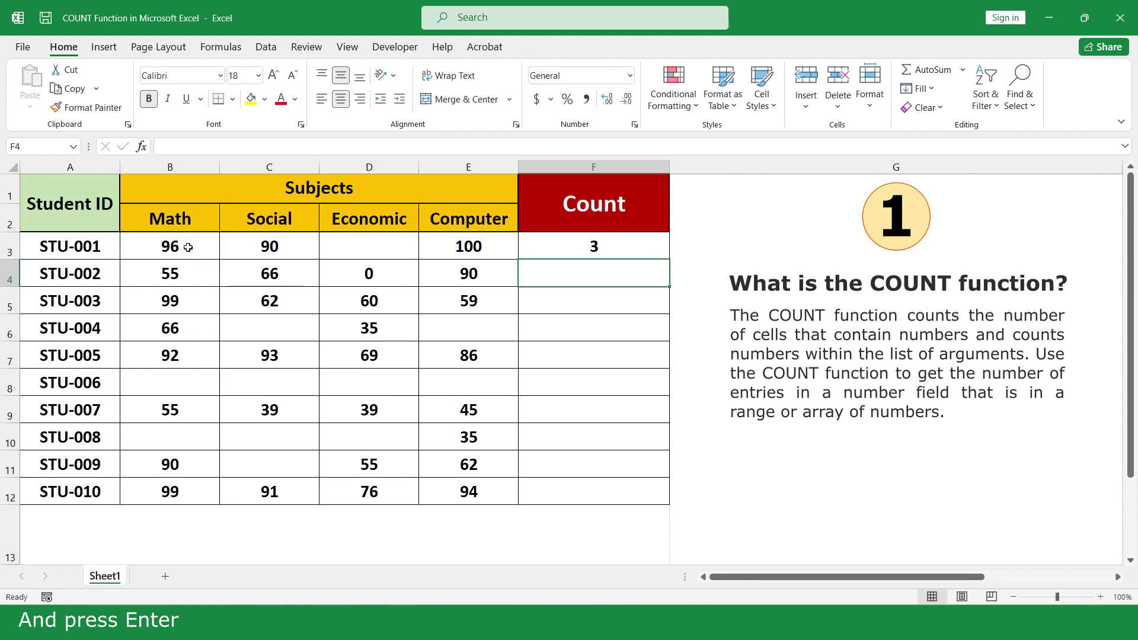
# Step: Copy the COUNT formula from F3 down through F12
pyautogui.click(650, 246)
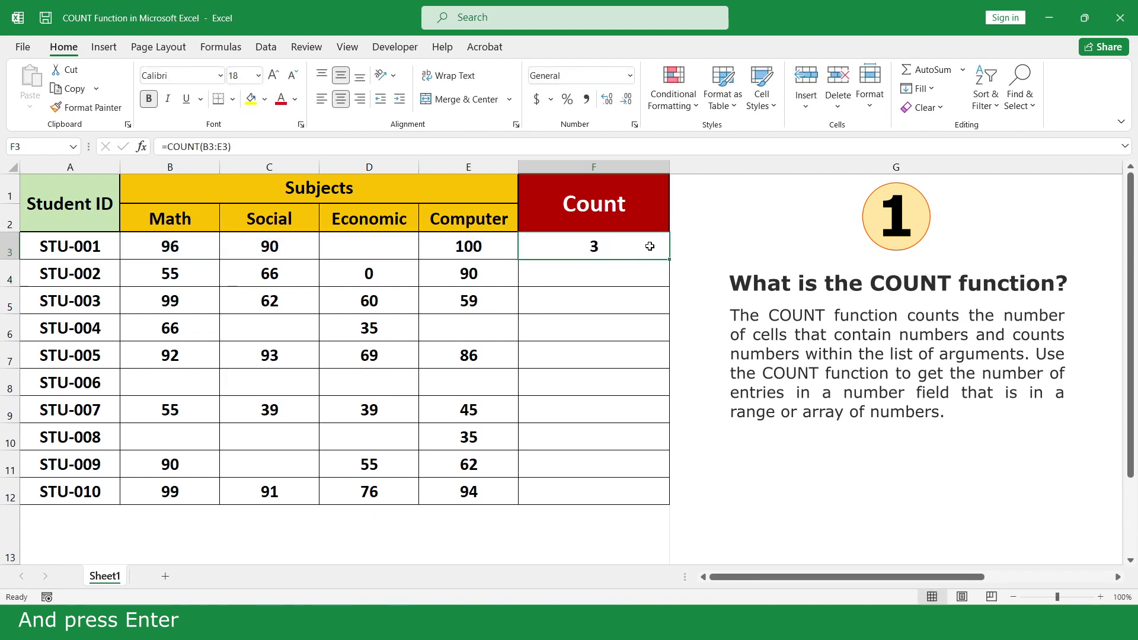
pyautogui.moveTo(669, 259); pyautogui.dragTo(652, 493)
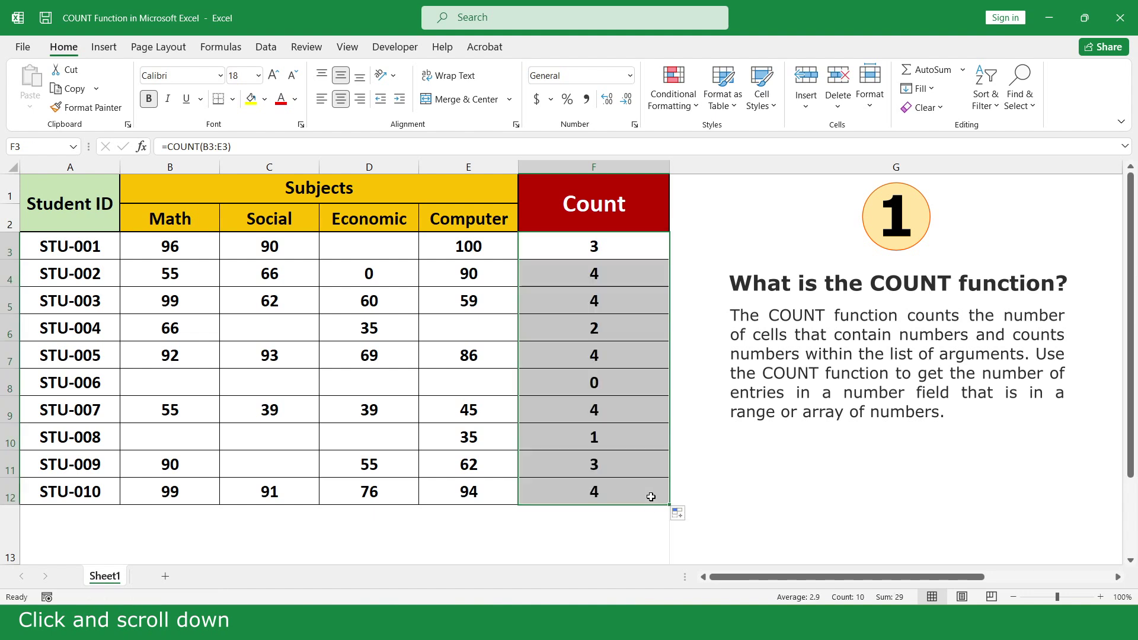
pyautogui.click(682, 539)
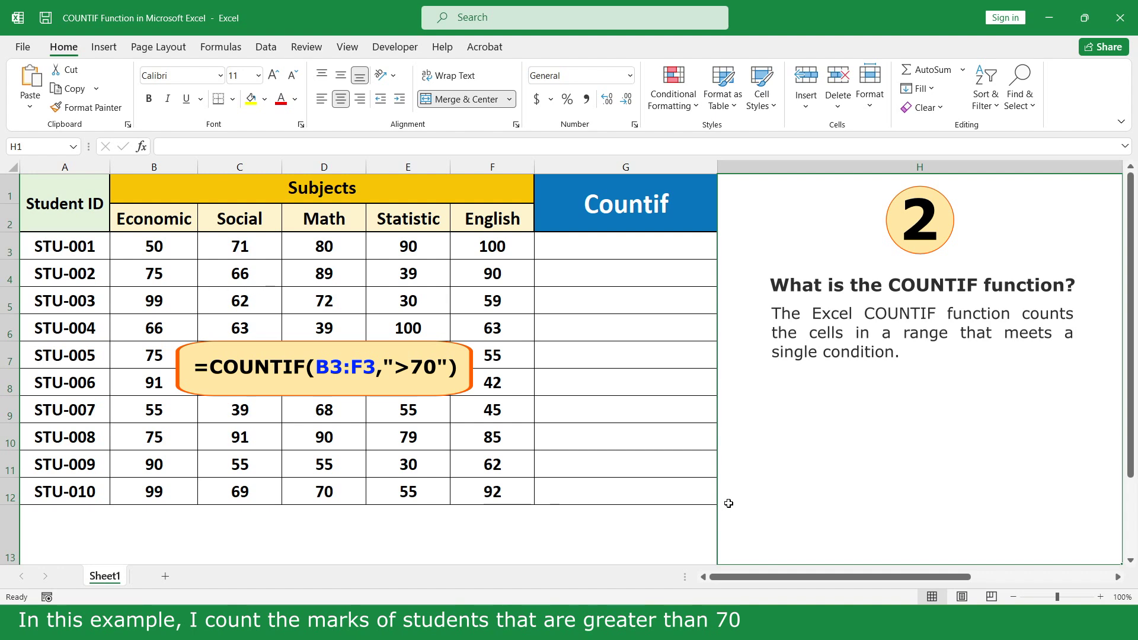
# Step: Enter =COUNTIF(B3:F3,">70") in G3 to count marks above 70
pyautogui.click(672, 246)
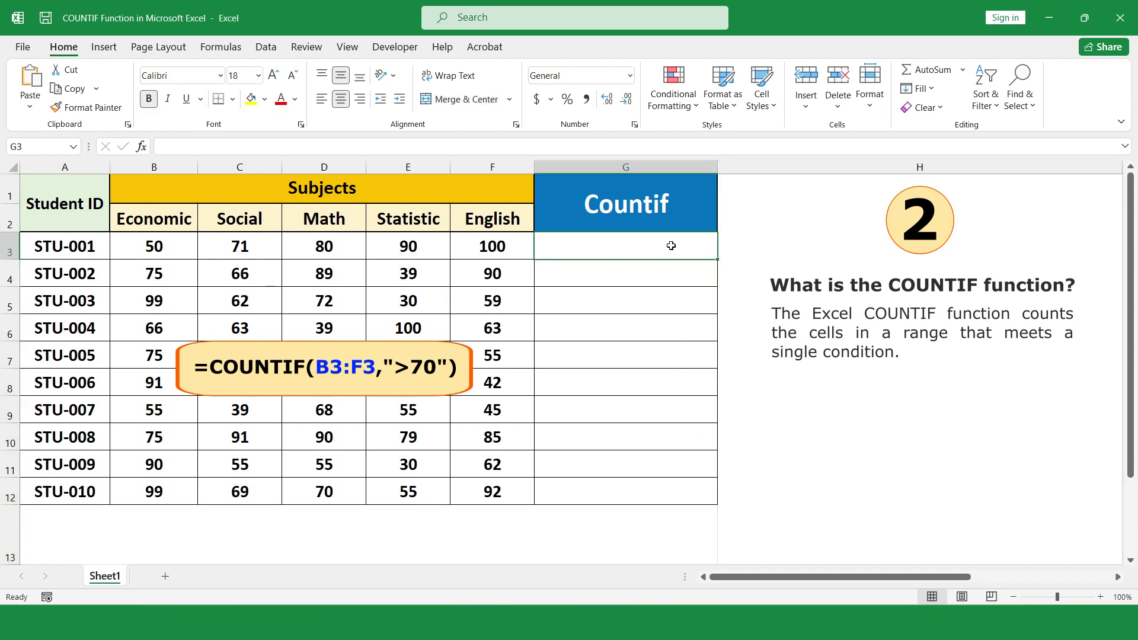
pyautogui.write('=coun')
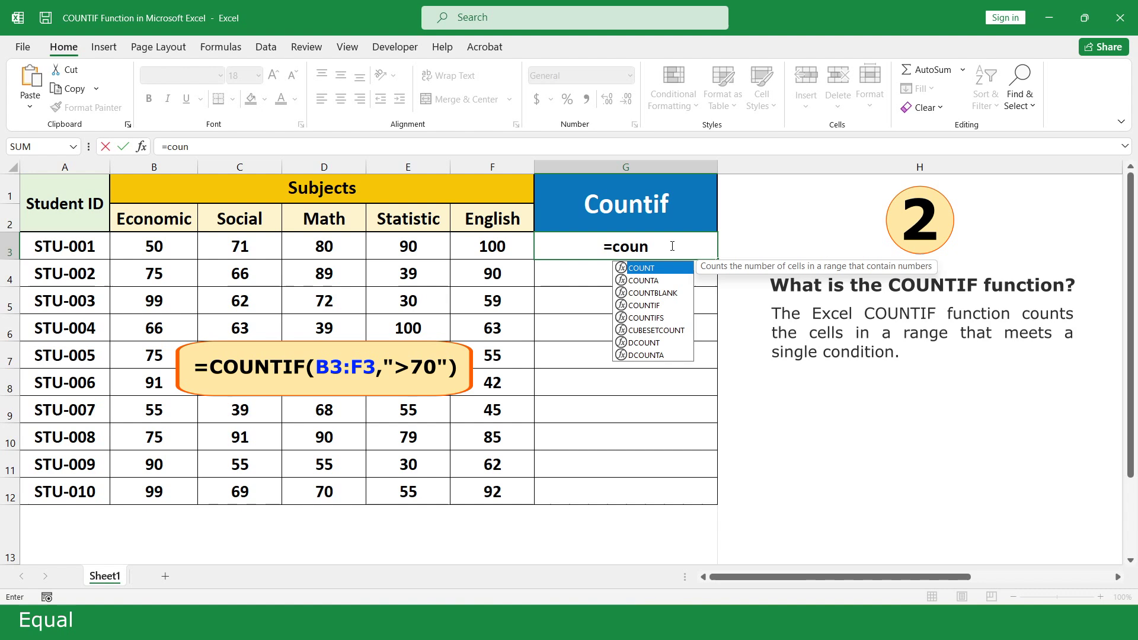
pyautogui.doubleClick(665, 309)
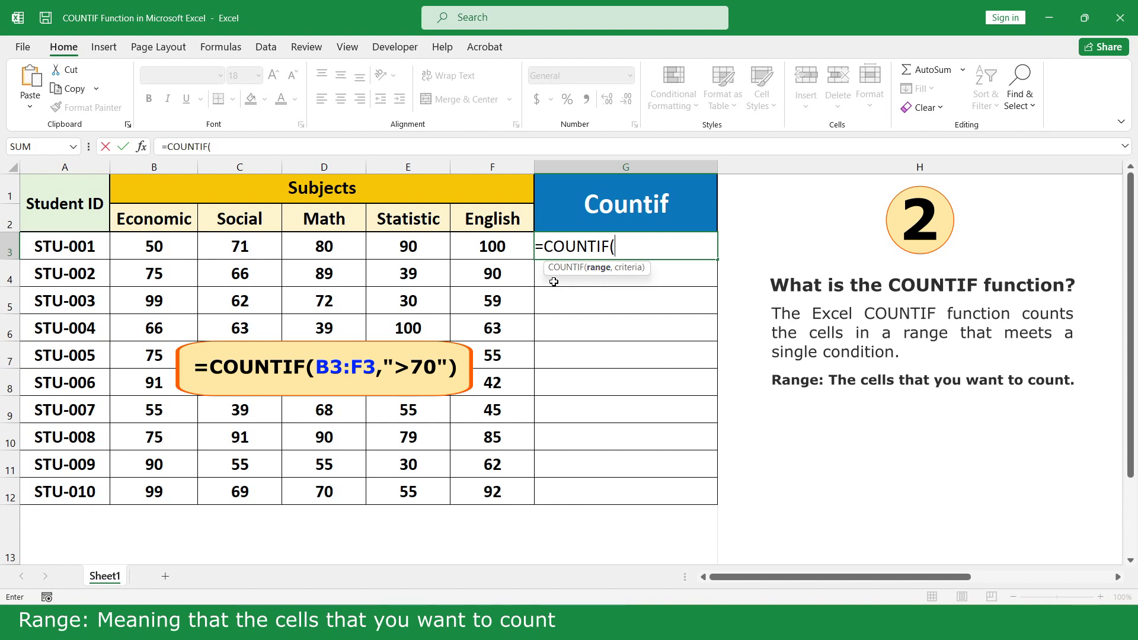
pyautogui.moveTo(516, 249); pyautogui.dragTo(171, 246)
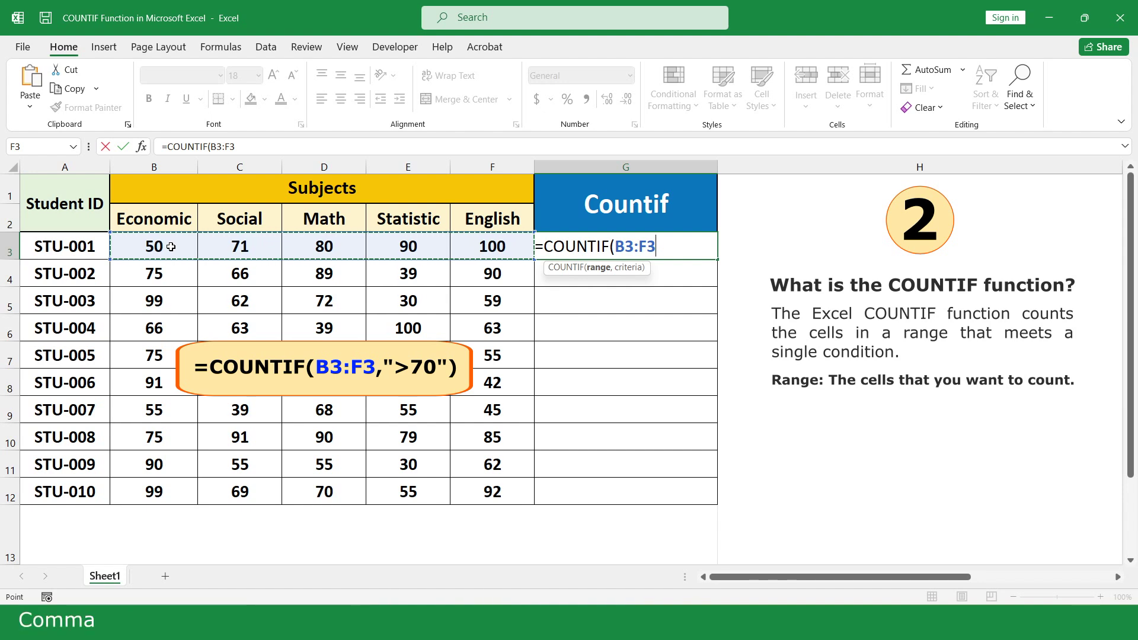
pyautogui.write(',')
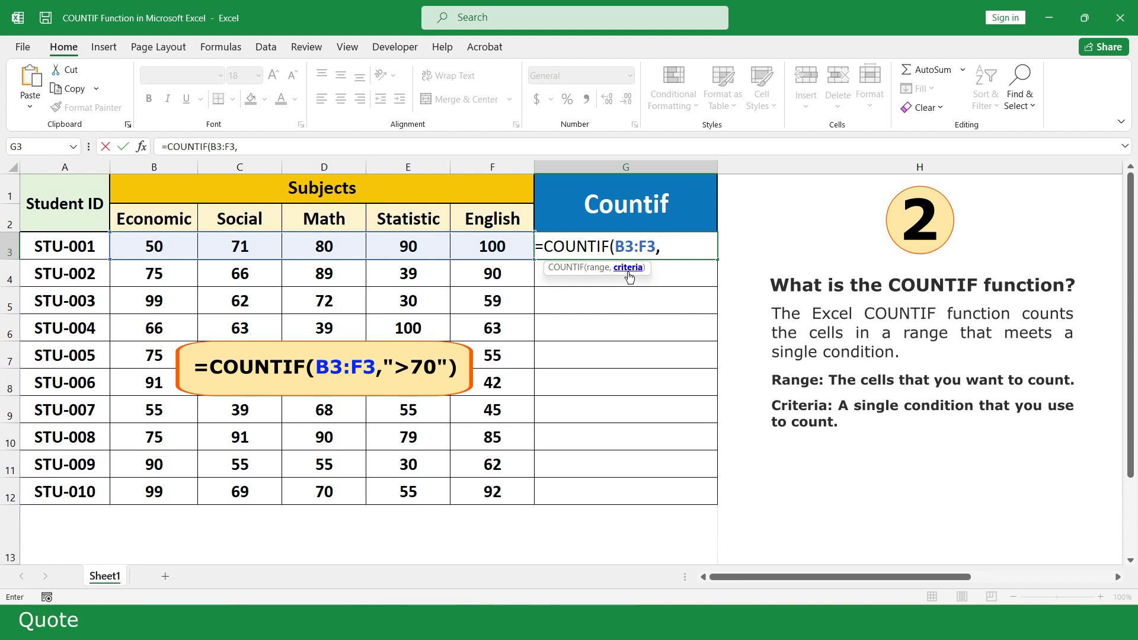
pyautogui.write('">')
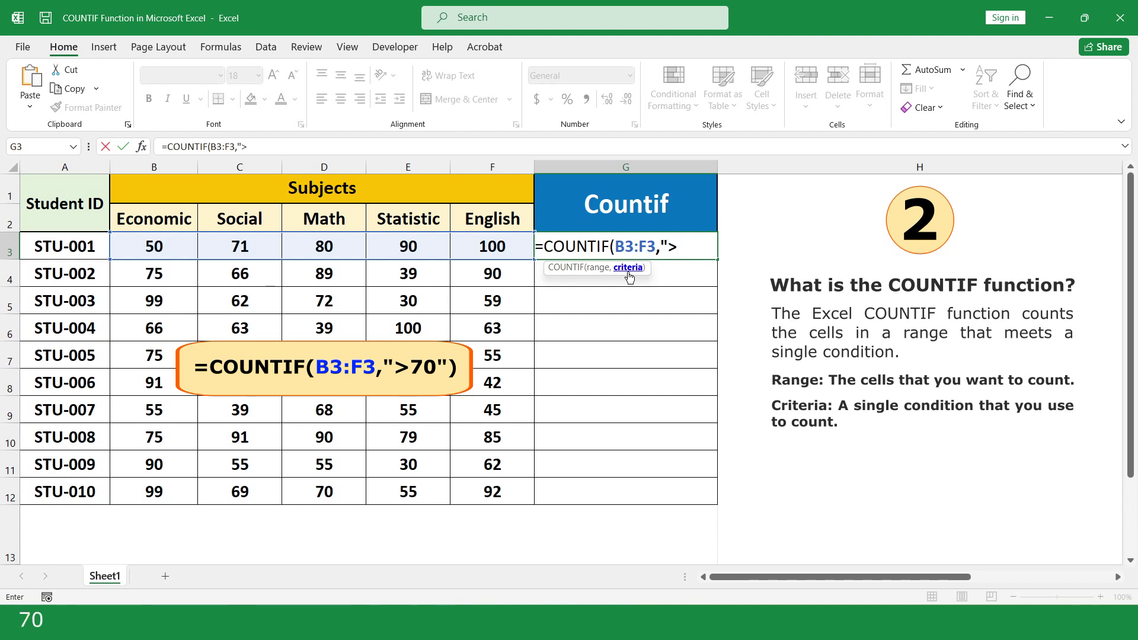
pyautogui.write('70')
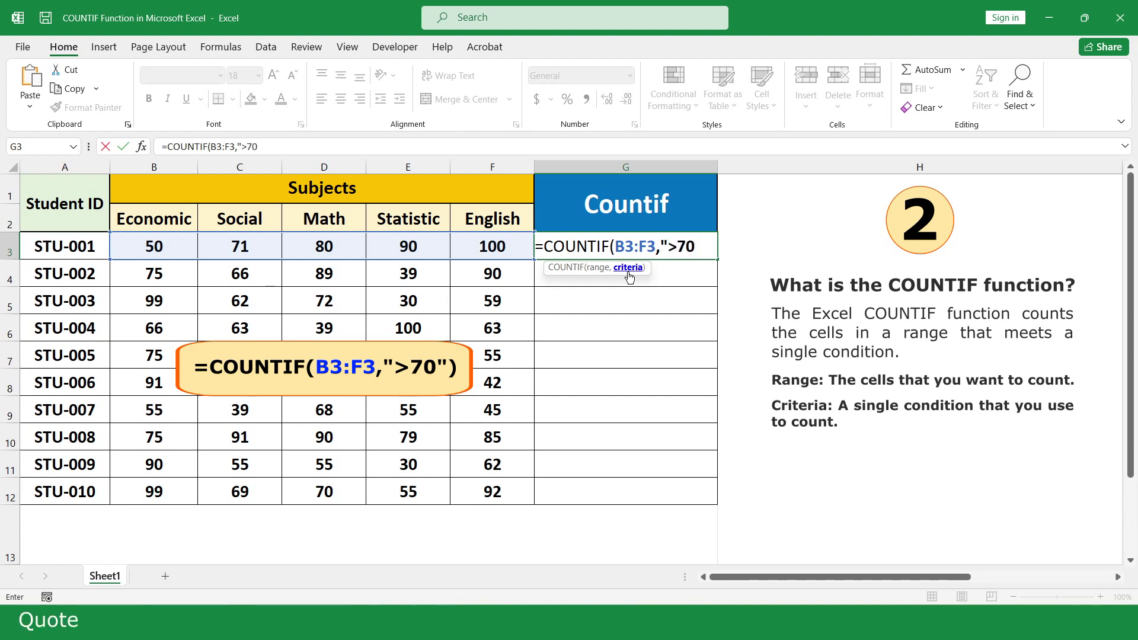
pyautogui.write('")')
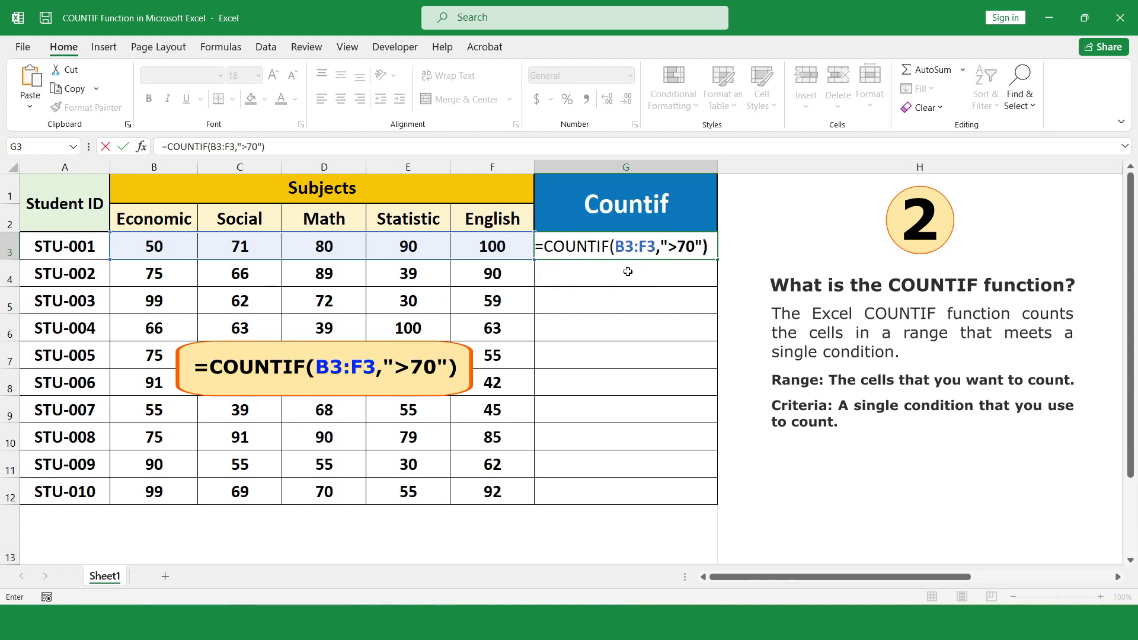
pyautogui.press('Return')
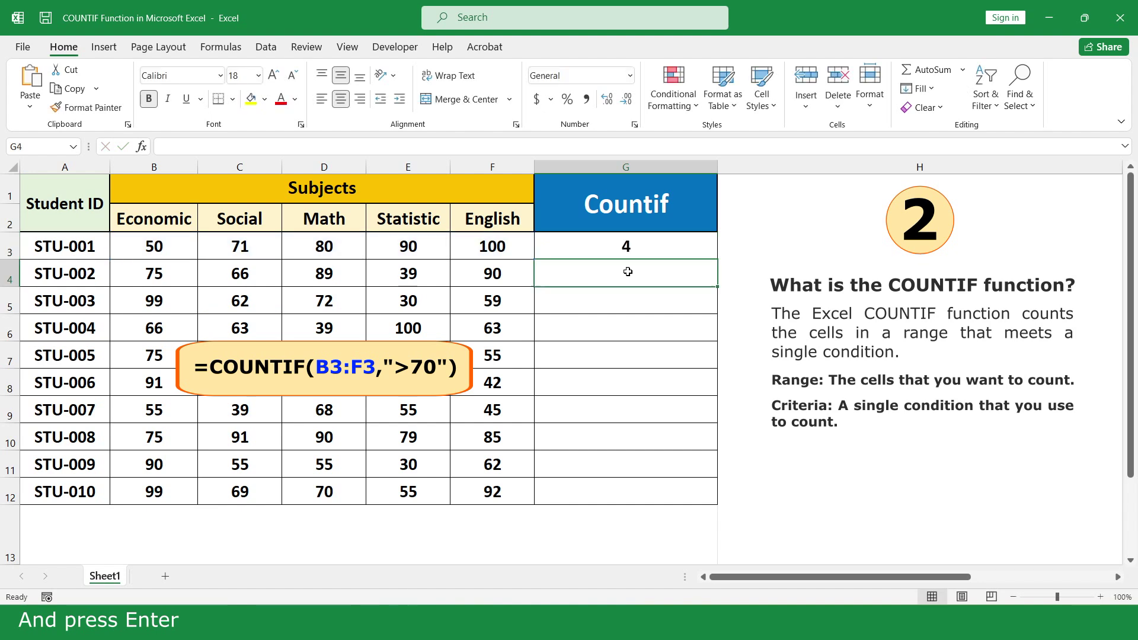
# Step: Copy the COUNTIF formula from G3 down through G12
pyautogui.click(692, 247)
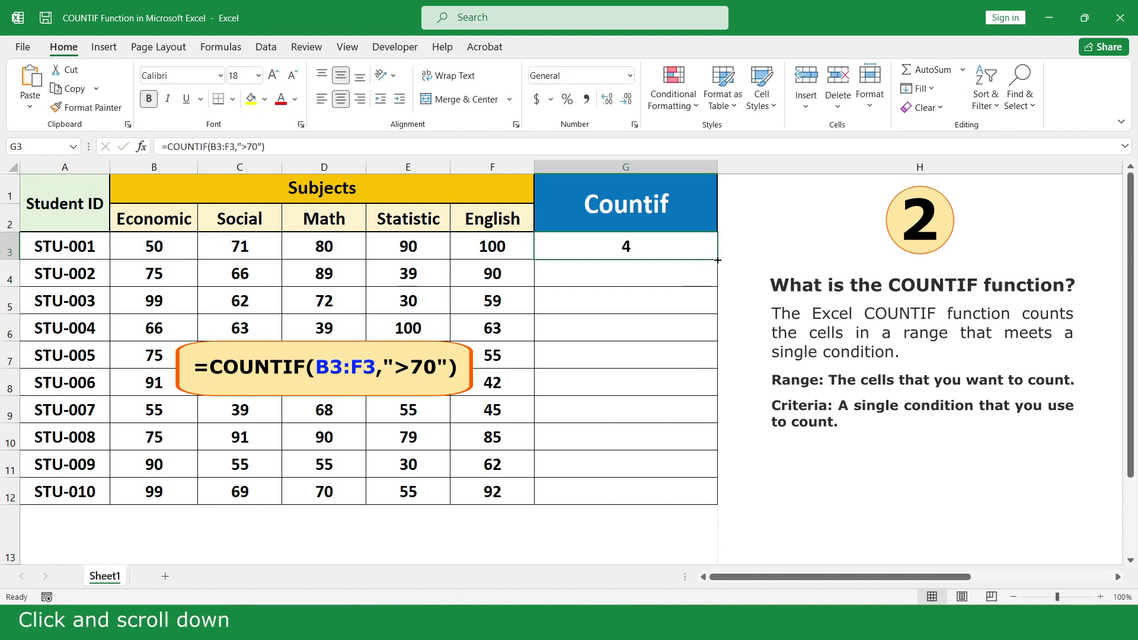
pyautogui.moveTo(718, 260); pyautogui.dragTo(695, 494)
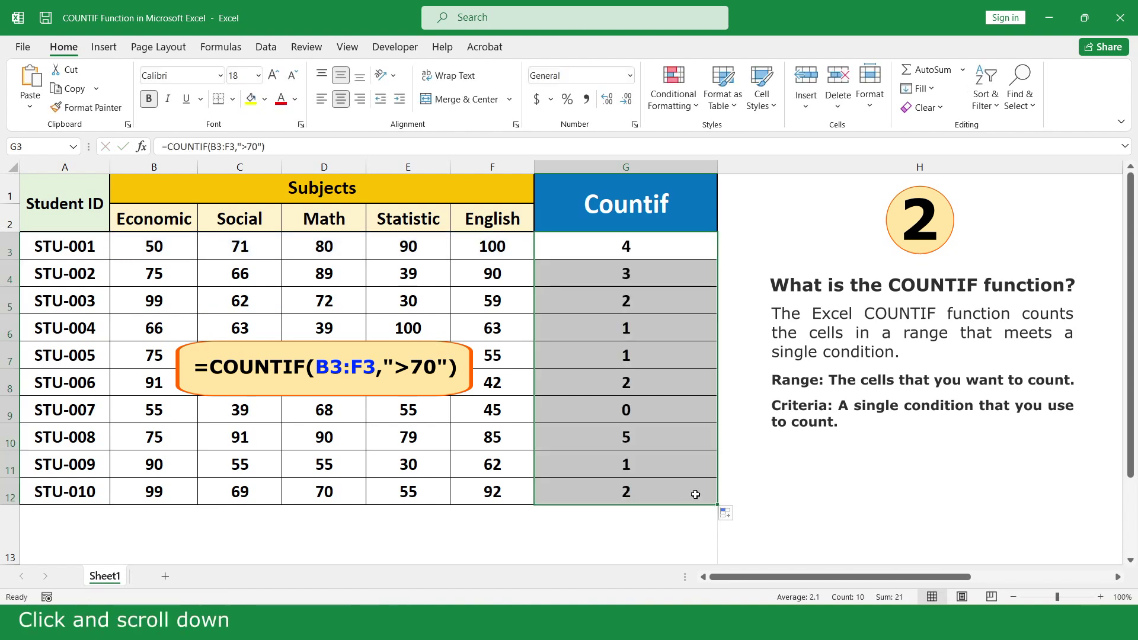
pyautogui.click(734, 533)
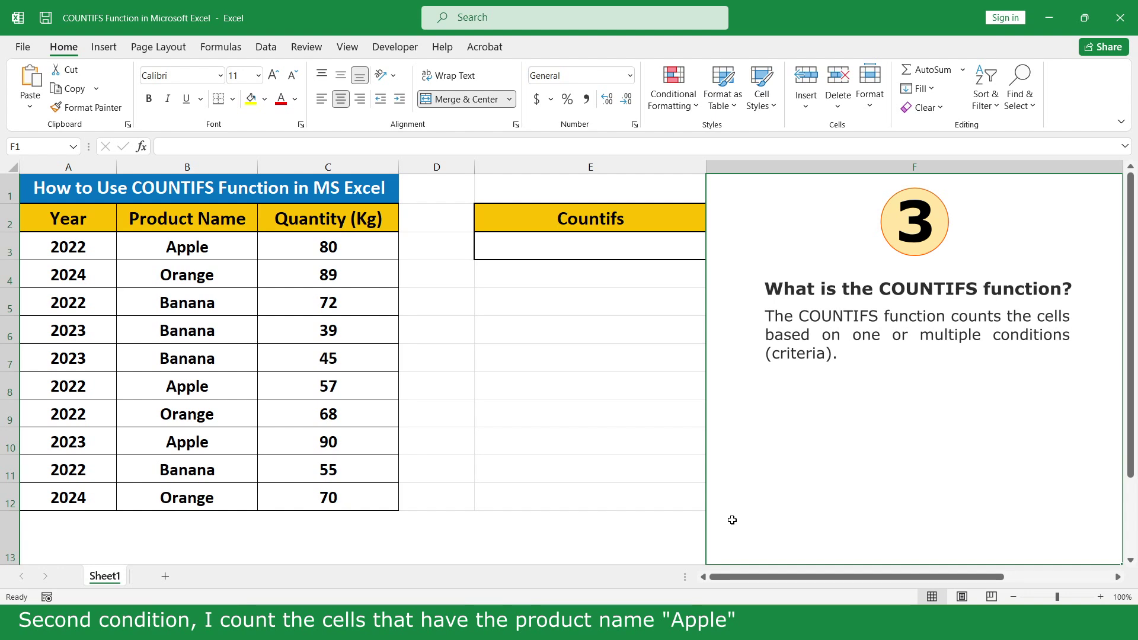
# Step: Begin =COUNTIFS(A3:A12, in E3, using the Year column as the first criteria range
pyautogui.click(665, 246)
pyautogui.write('=cou')
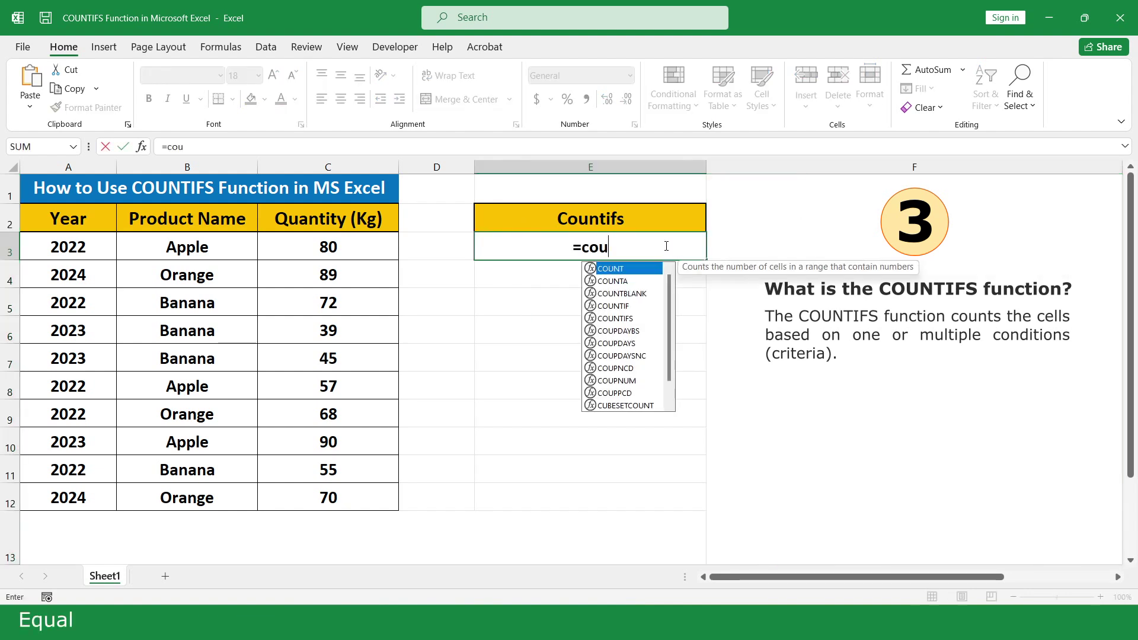
pyautogui.doubleClick(638, 318)
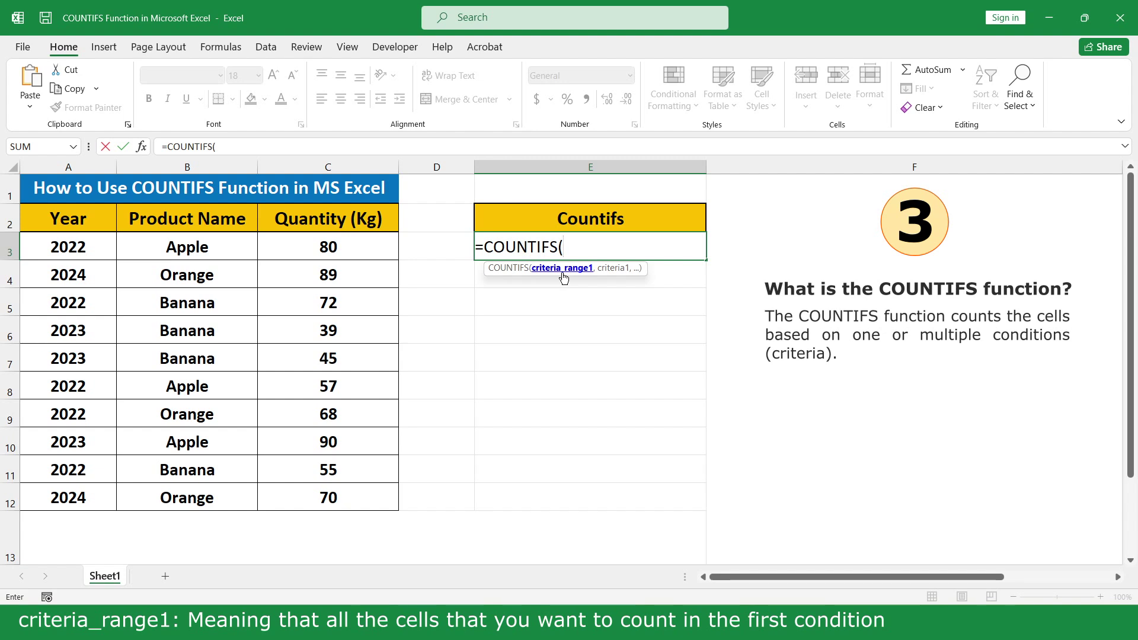
pyautogui.click(95, 245)
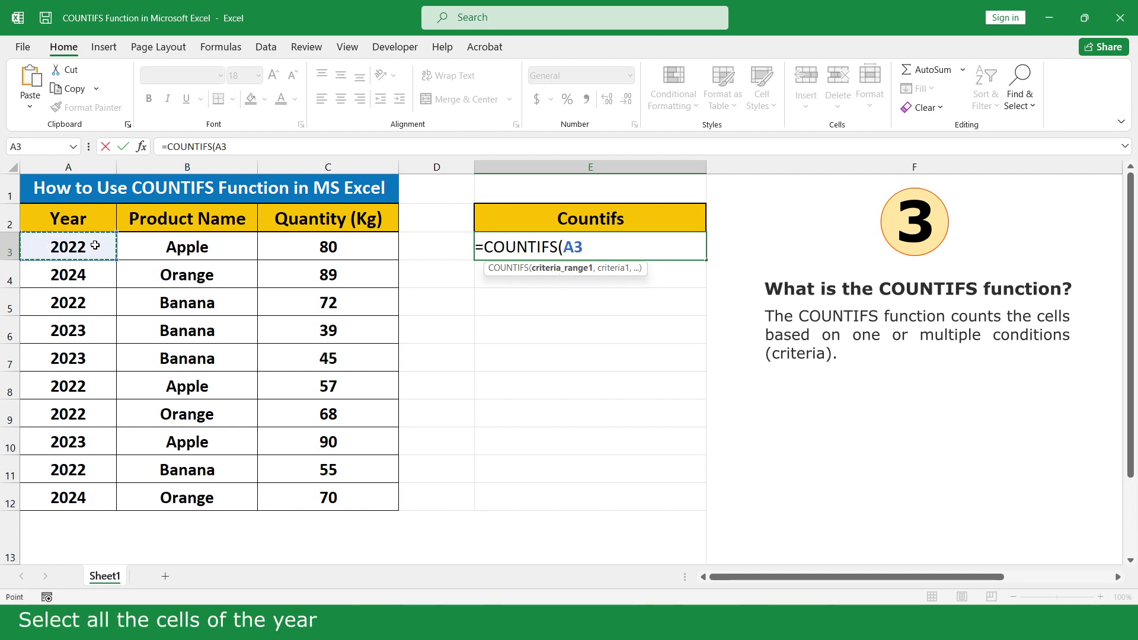
pyautogui.moveTo(95, 244); pyautogui.dragTo(97, 496)
pyautogui.write(',')
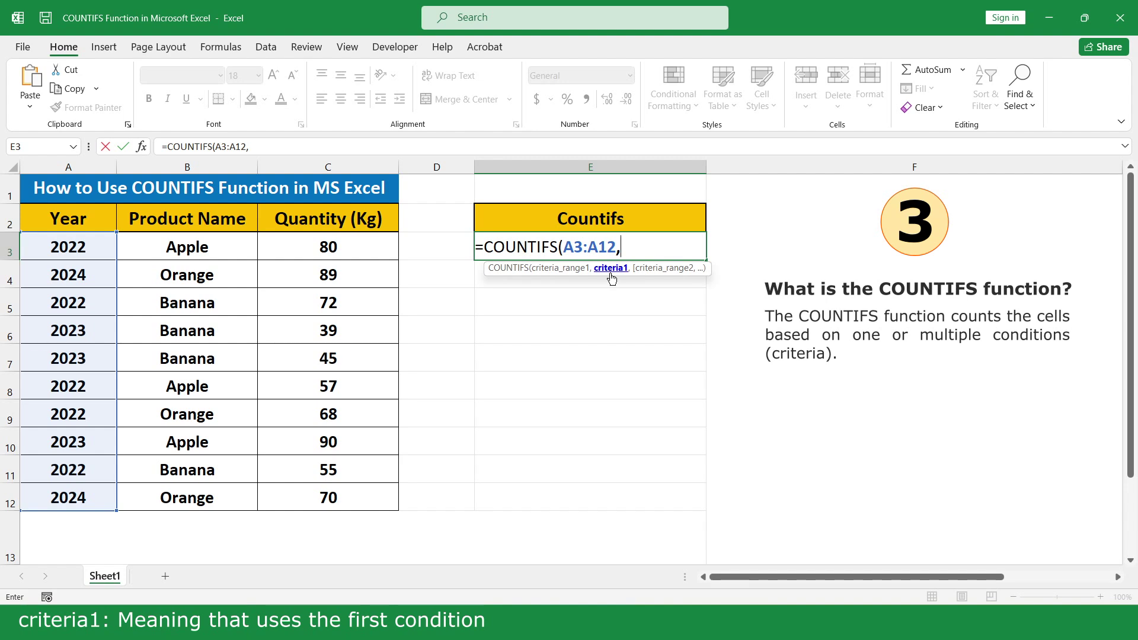
# Step: Complete E3 as =COUNTIFS(A3:A12,"=2022",B3:B12,"Apple"), returning 2
pyautogui.write('"')
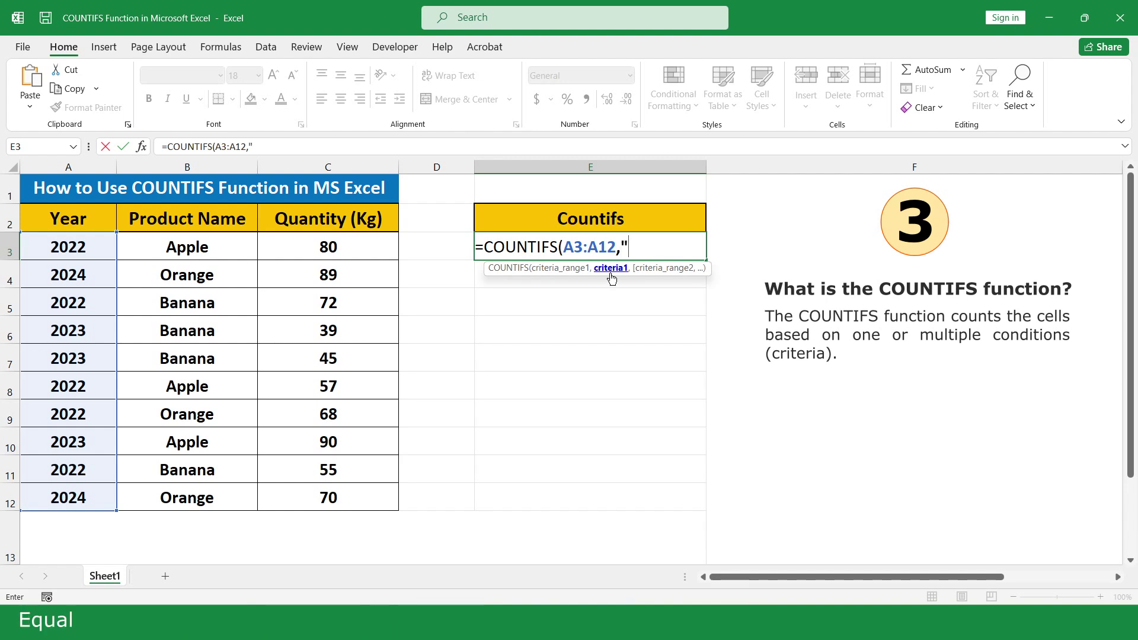
pyautogui.write('=202')
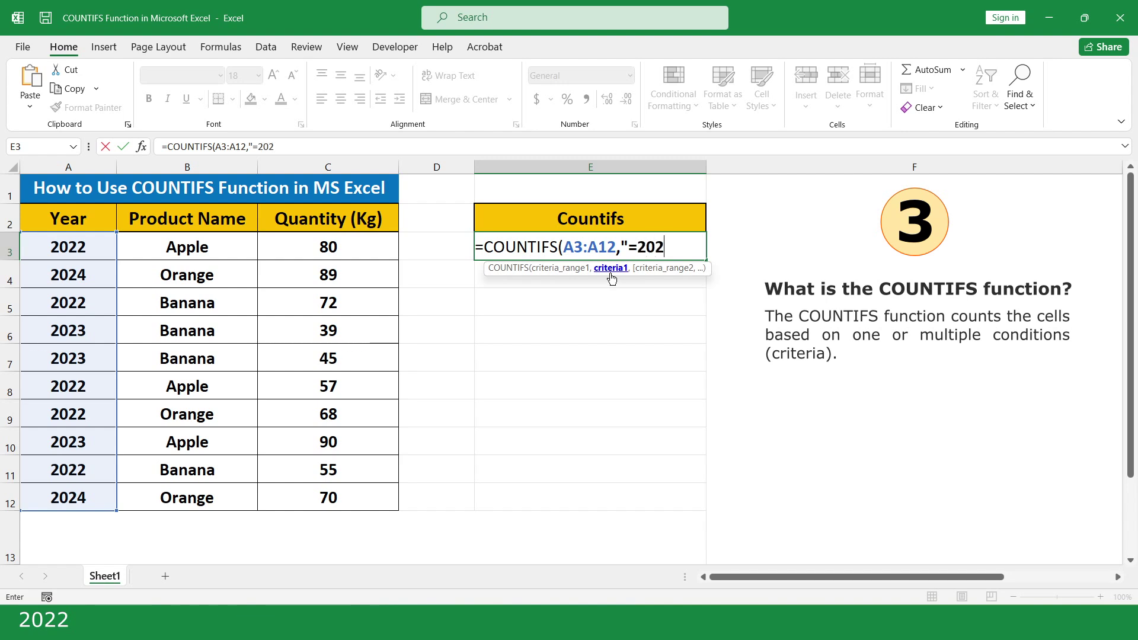
pyautogui.write('2"')
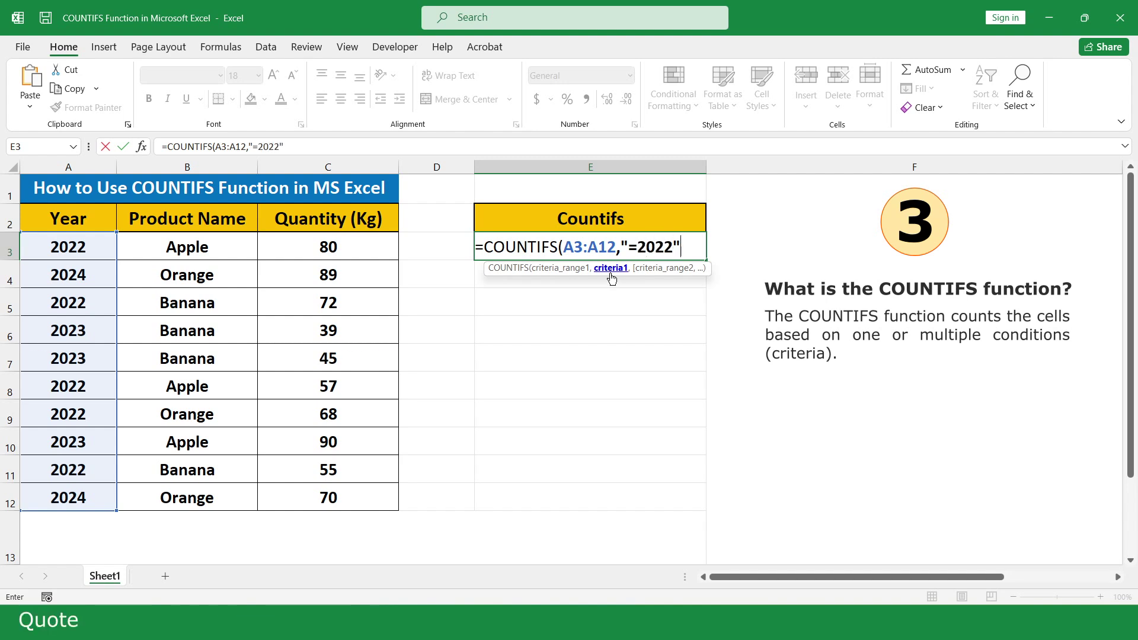
pyautogui.write(',')
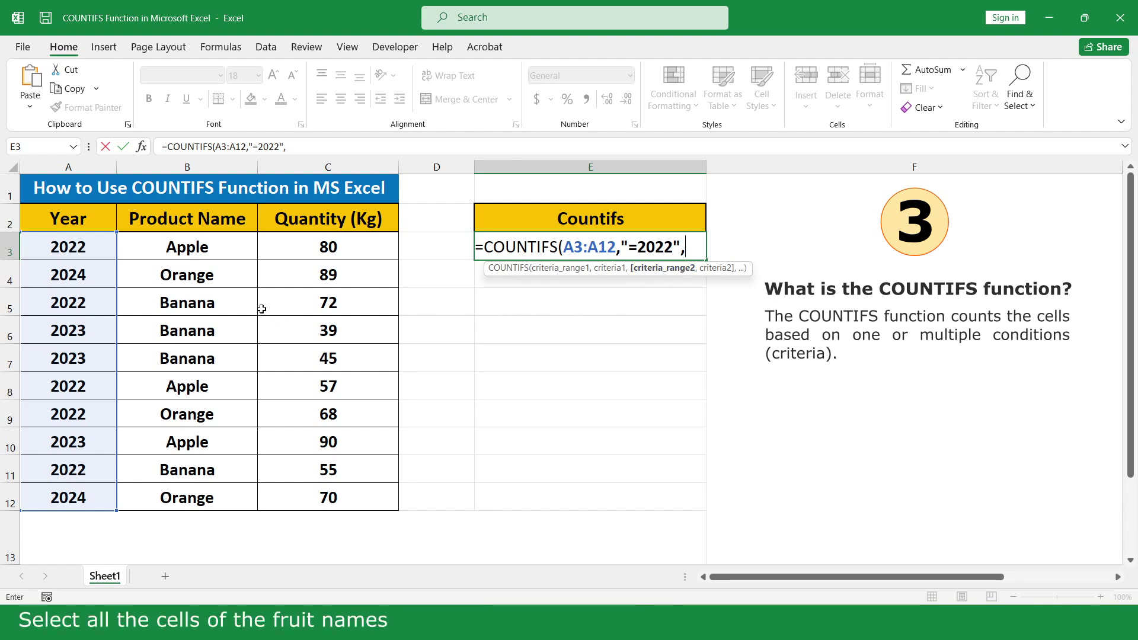
pyautogui.moveTo(234, 249); pyautogui.dragTo(233, 498)
pyautogui.write(',')
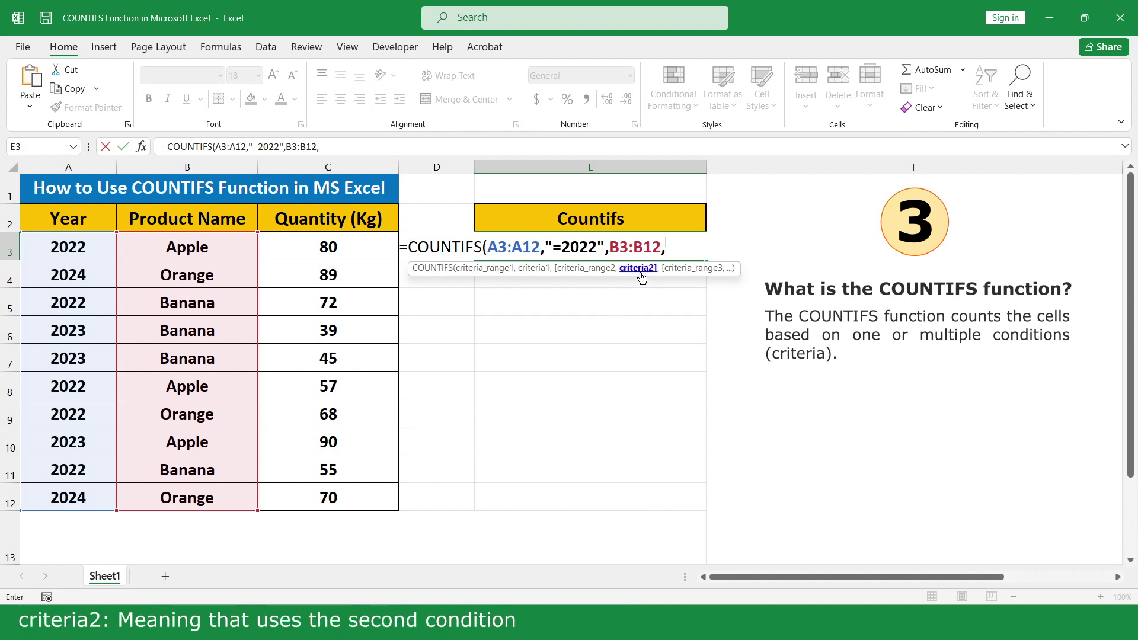
pyautogui.write('"')
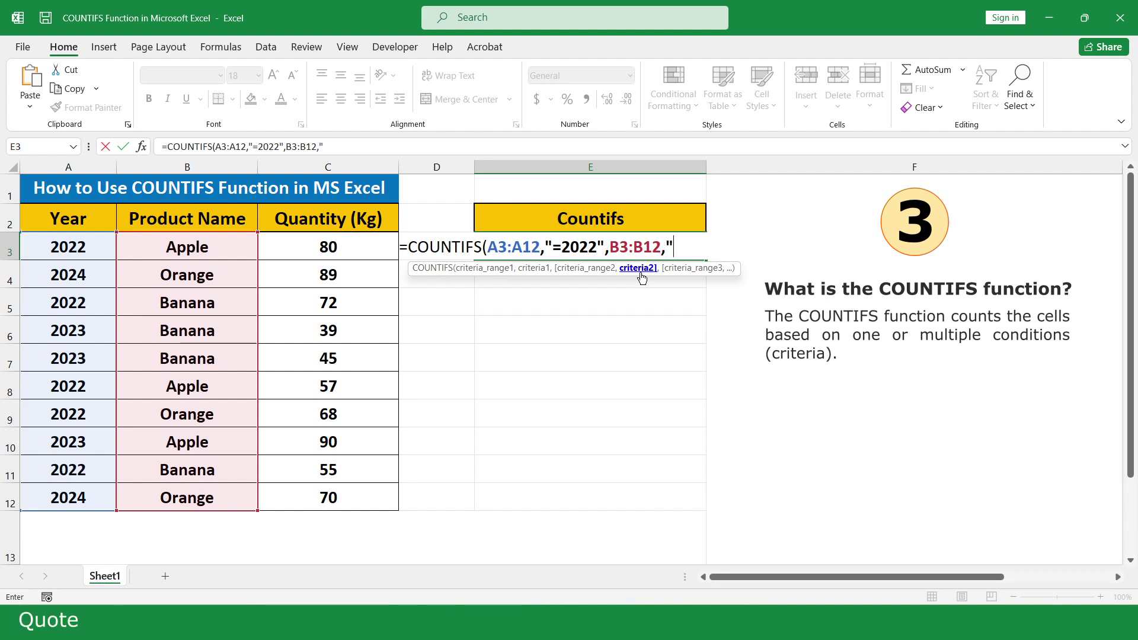
pyautogui.write('Apple')
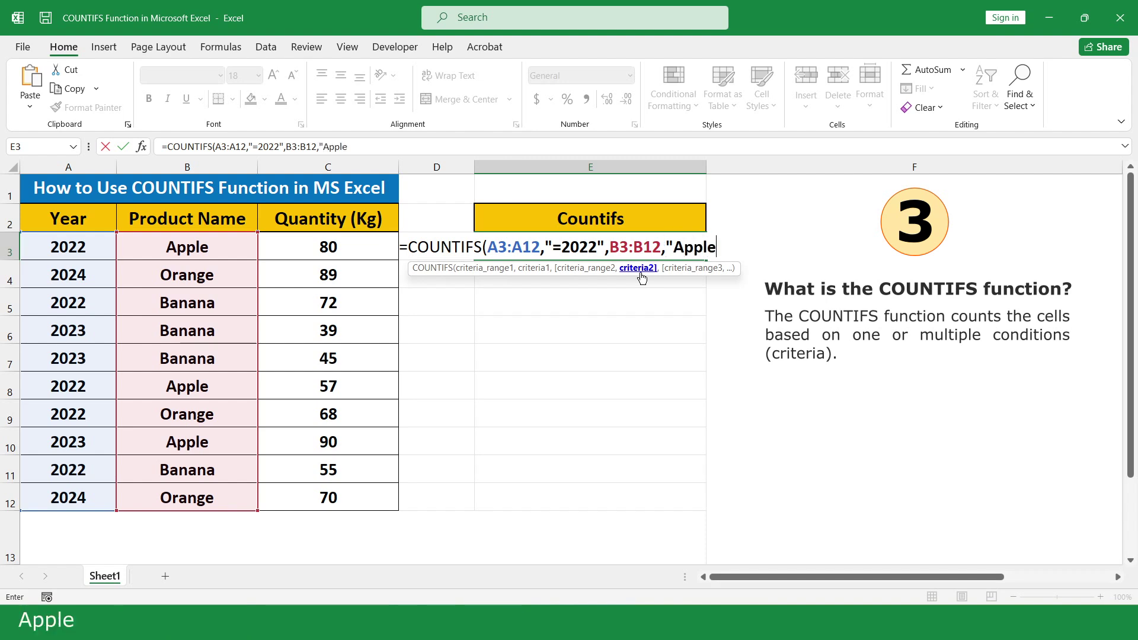
pyautogui.write('"')
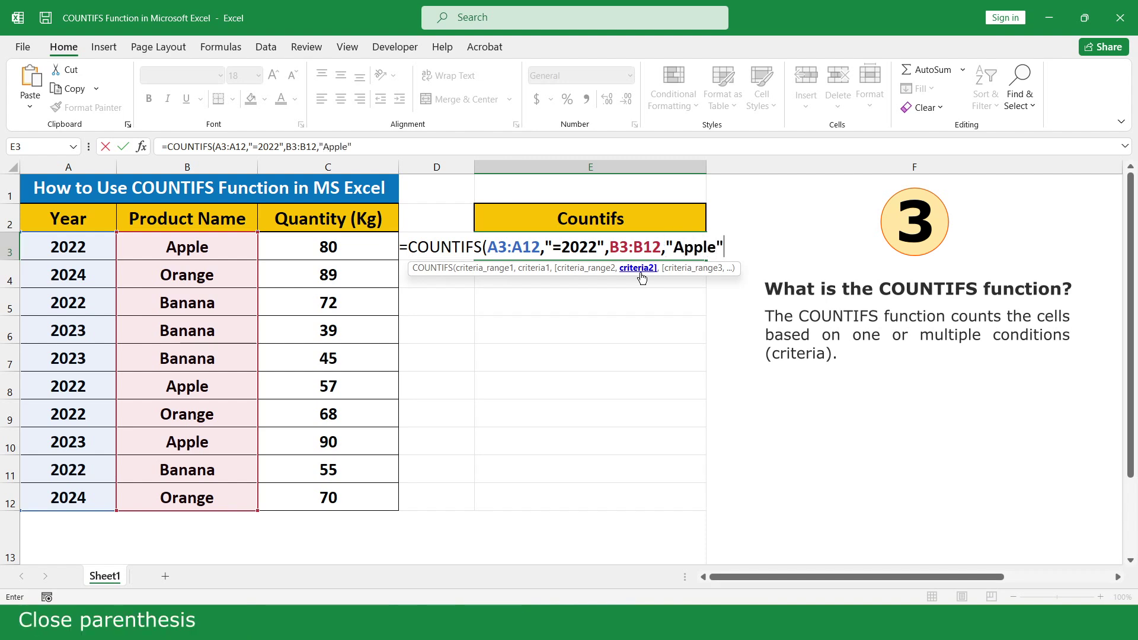
pyautogui.write(')')
pyautogui.press('Return')
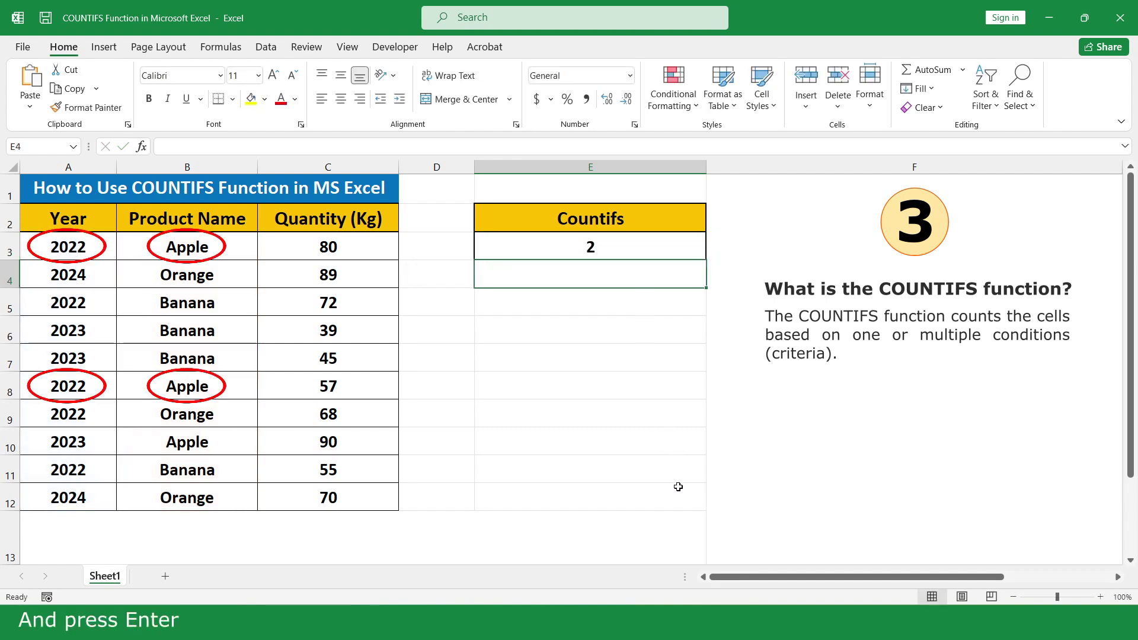
pyautogui.click(723, 530)
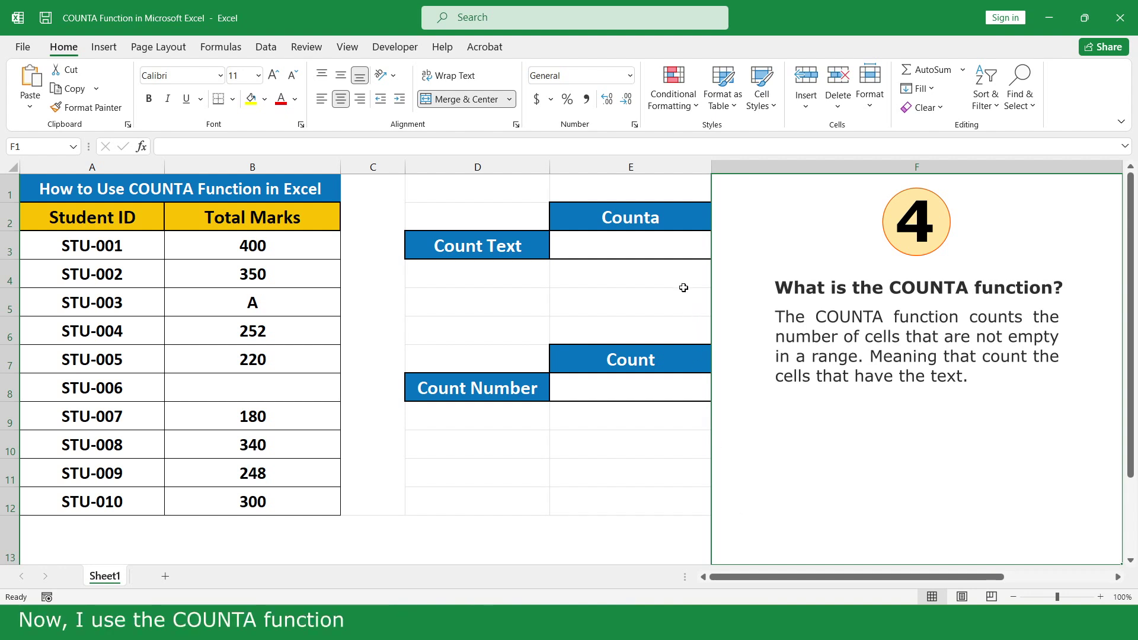
# Step: Enter =COUNTA(B3:B12) in E3 to count non-empty Total Marks, giving 9
pyautogui.click(680, 246)
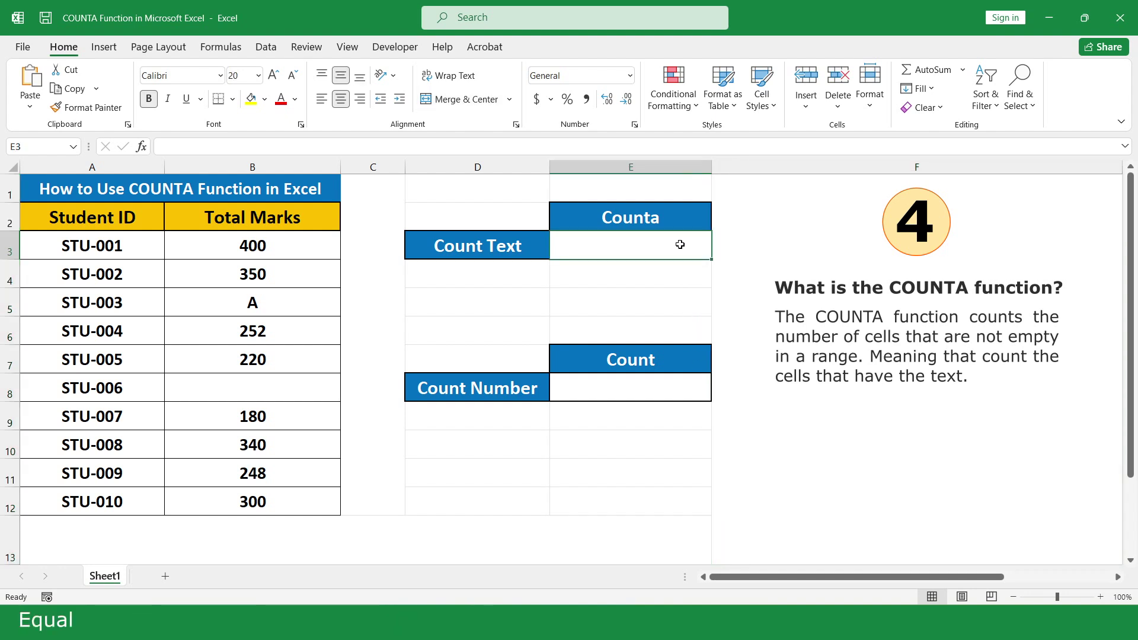
pyautogui.write('=coun')
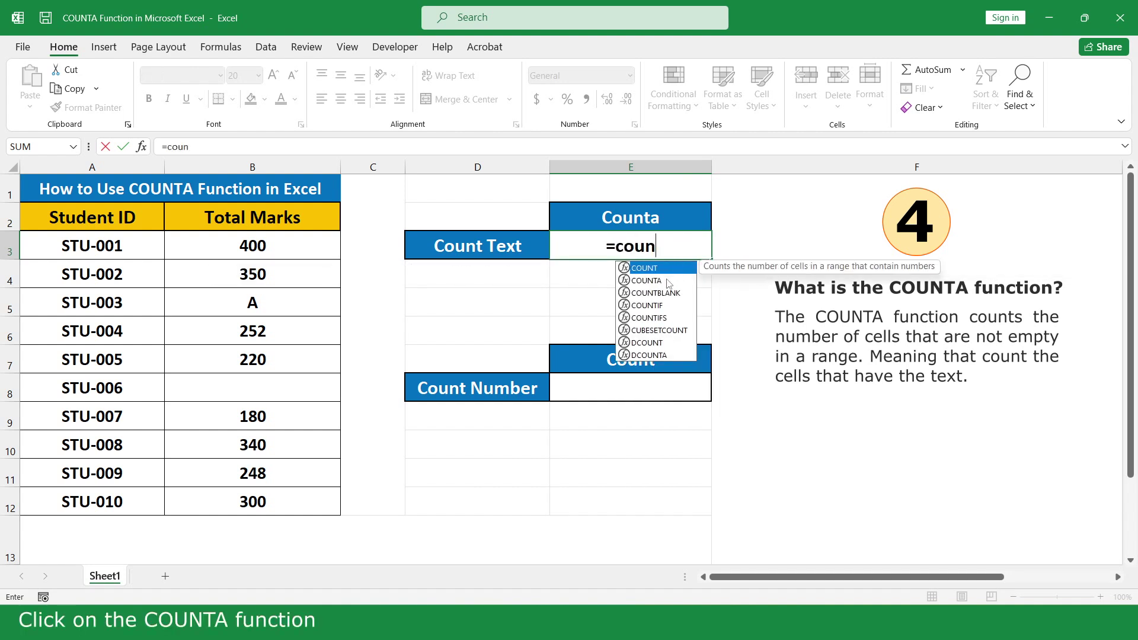
pyautogui.doubleClick(646, 280)
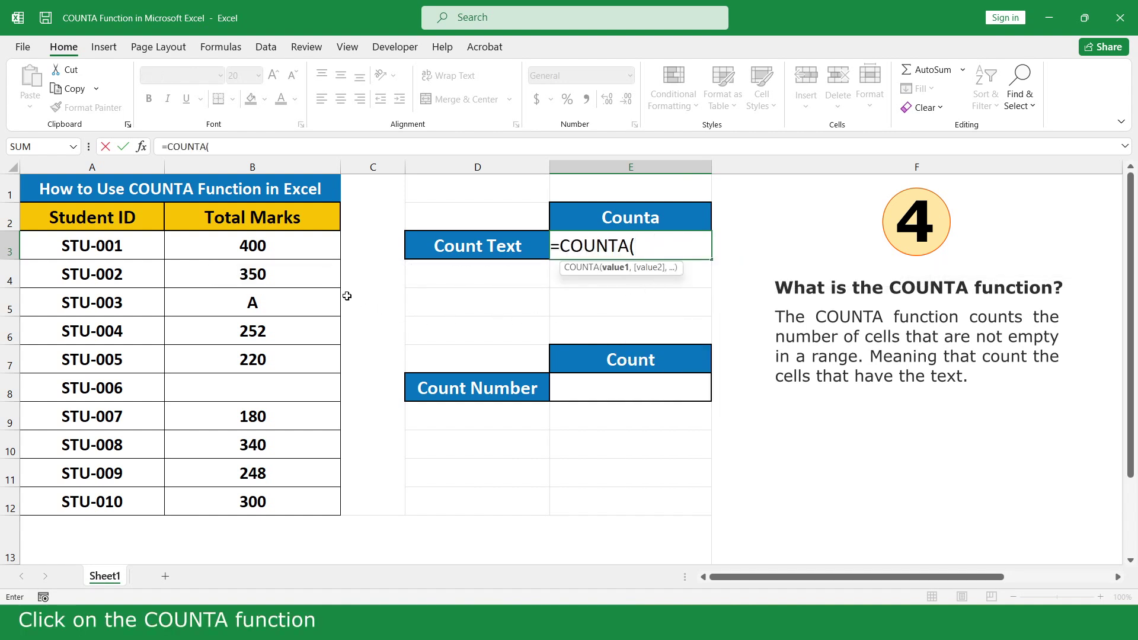
pyautogui.moveTo(299, 247); pyautogui.dragTo(291, 501)
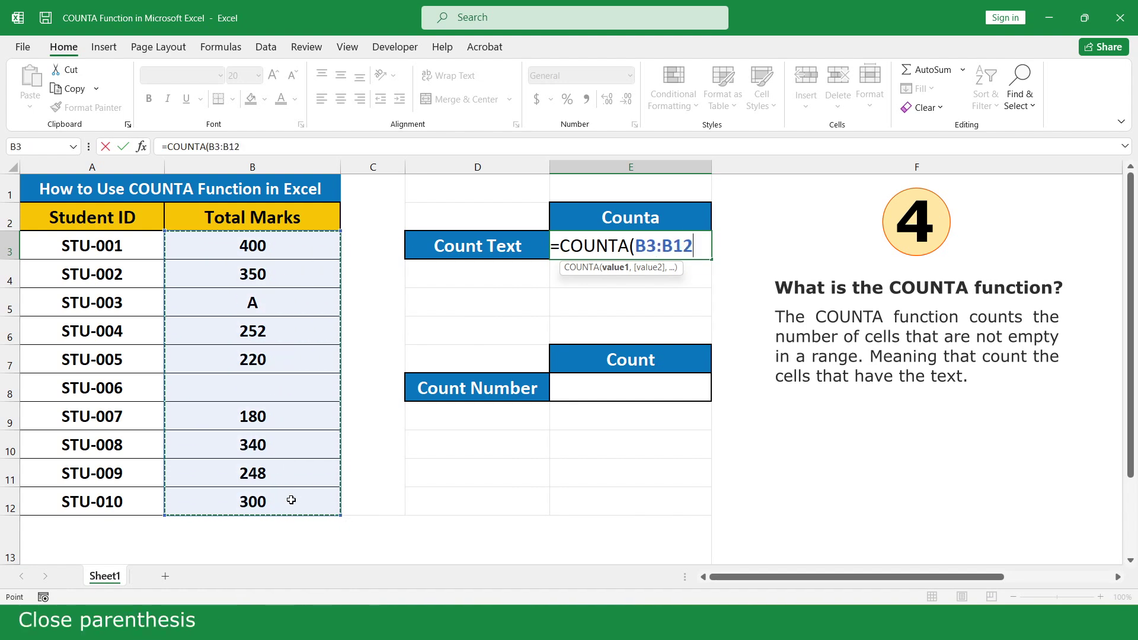
pyautogui.write(')')
pyautogui.press('Return')
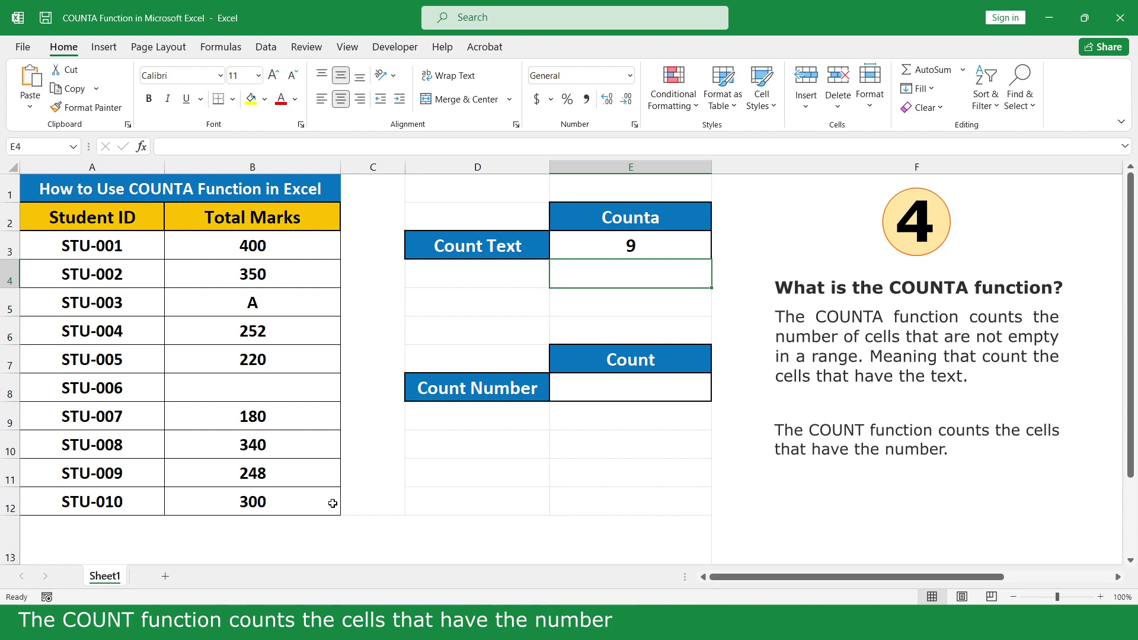
# Step: Enter =COUNT(B3:B12) in E8 to count numeric Total Marks, giving 8
pyautogui.click(681, 389)
pyautogui.write('=coun')
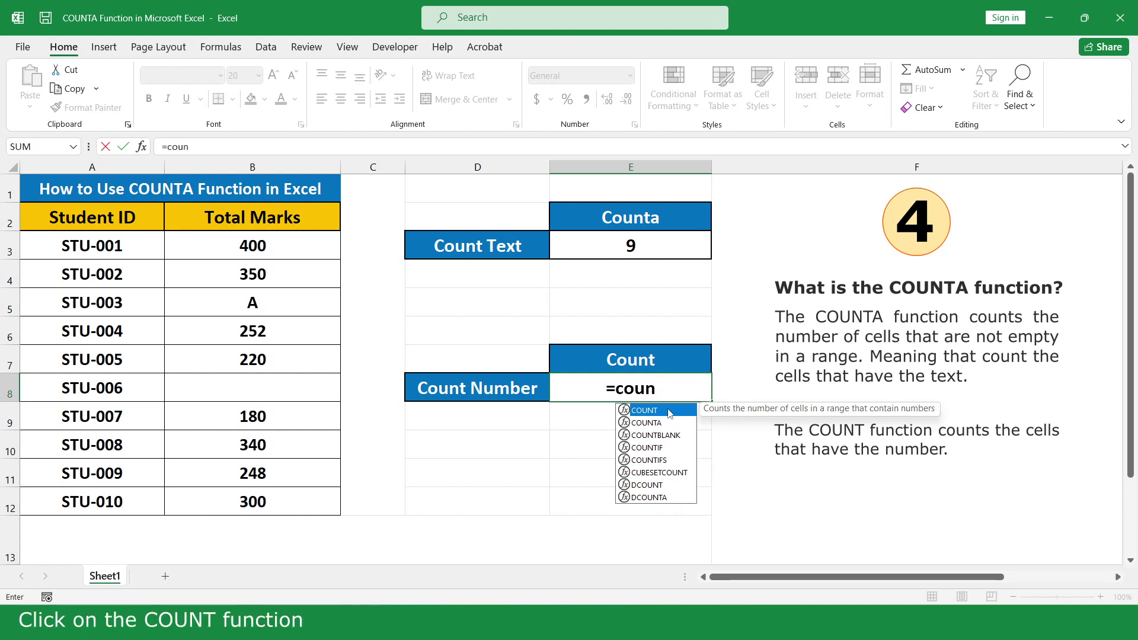
pyautogui.doubleClick(671, 410)
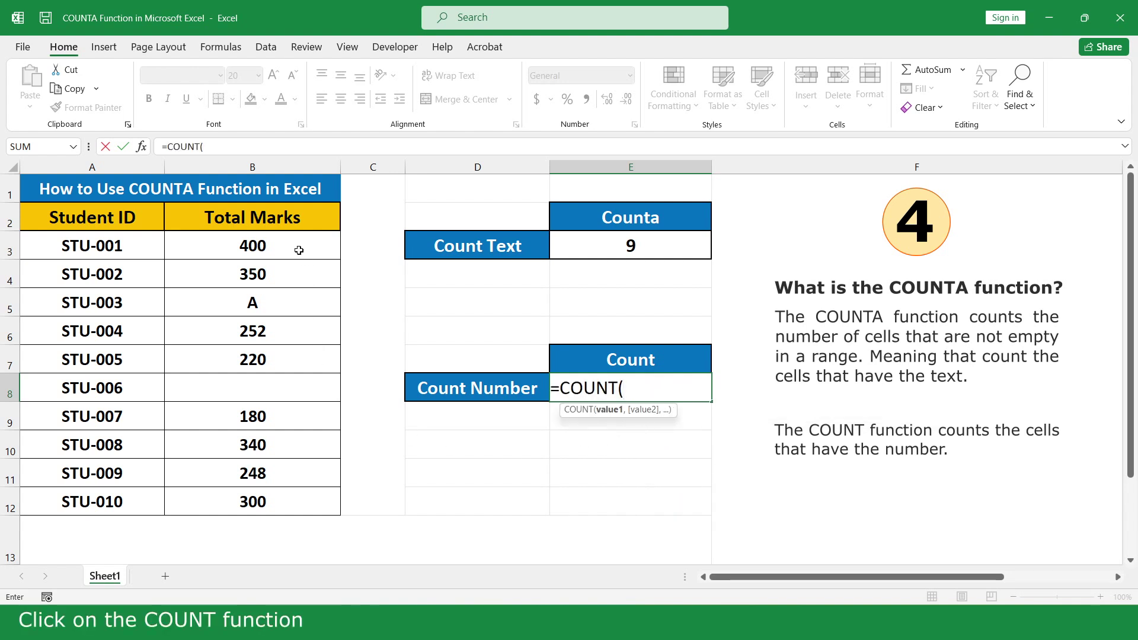
pyautogui.moveTo(298, 249); pyautogui.dragTo(290, 501)
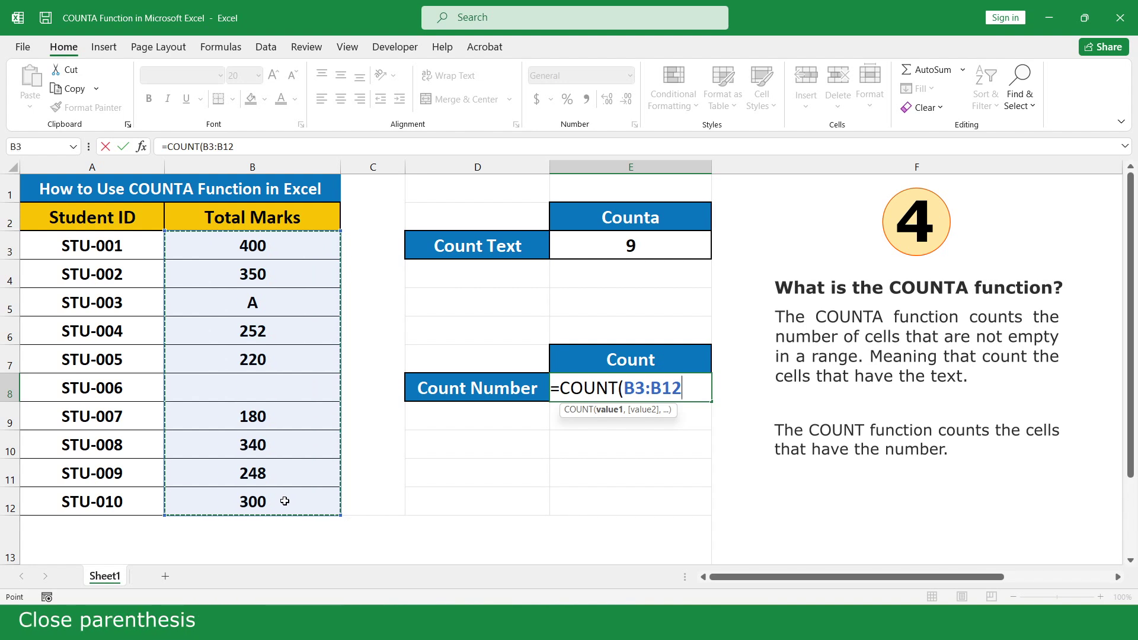
pyautogui.write(')')
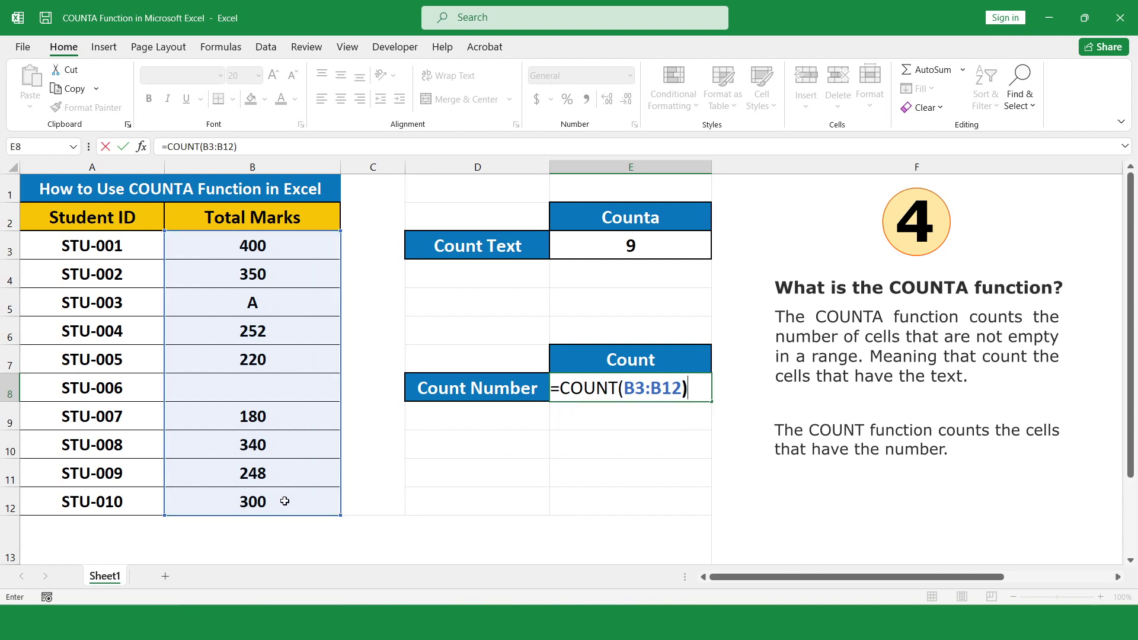
pyautogui.press('Return')
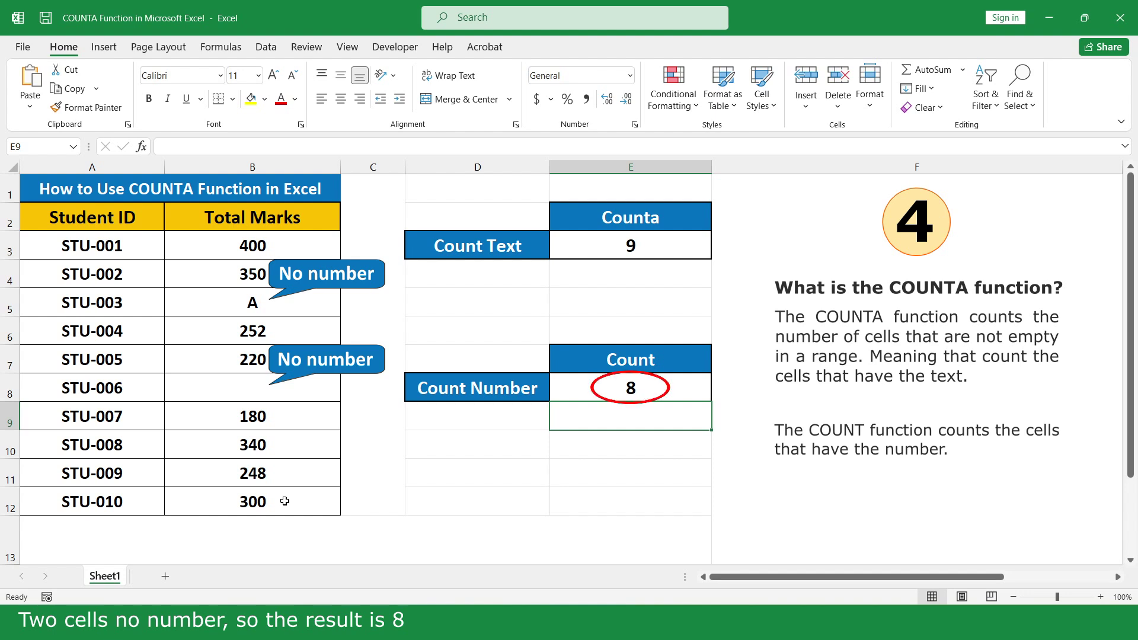
# Step: Put # in STU-006's blank mark cell B8, raising Count Text to 10
pyautogui.doubleClick(294, 389)
pyautogui.write('#')
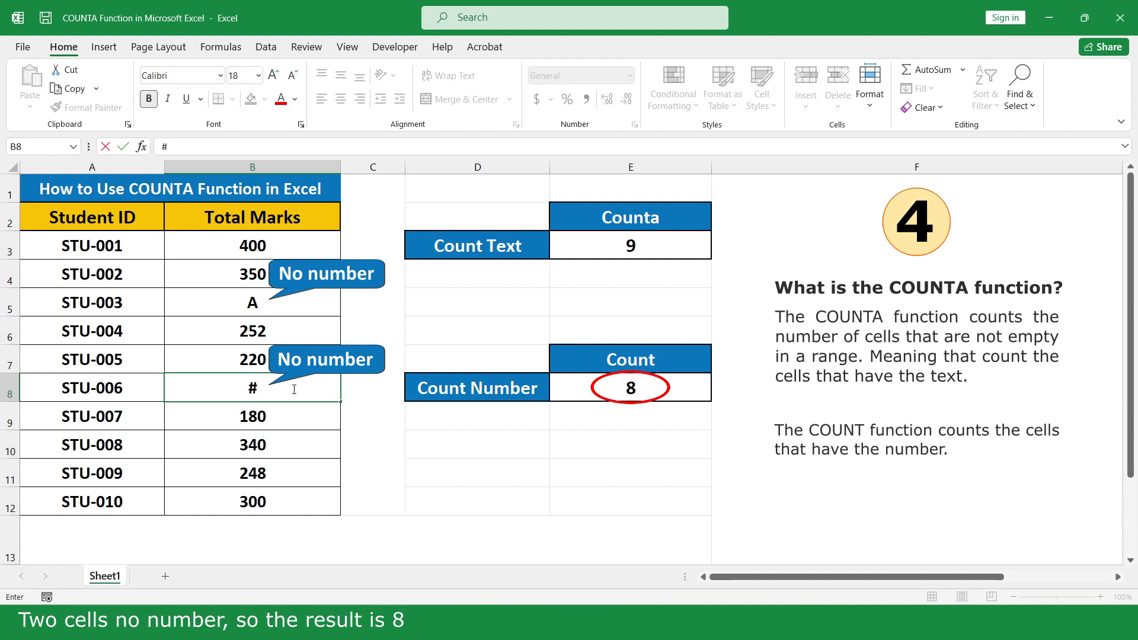
pyautogui.press('Return')
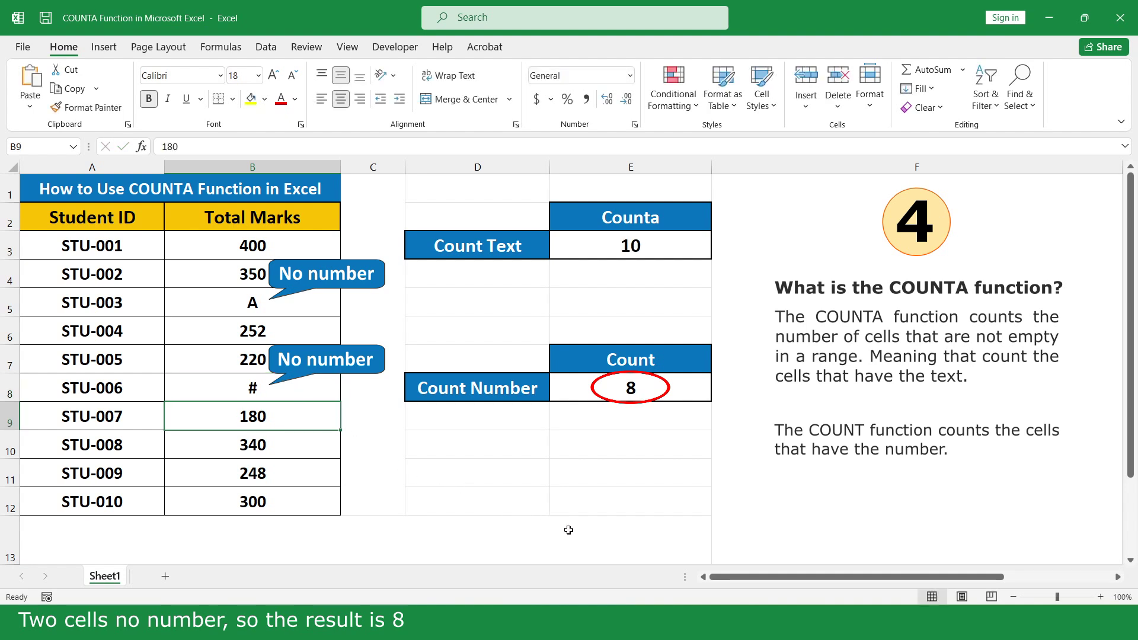
pyautogui.click(724, 537)
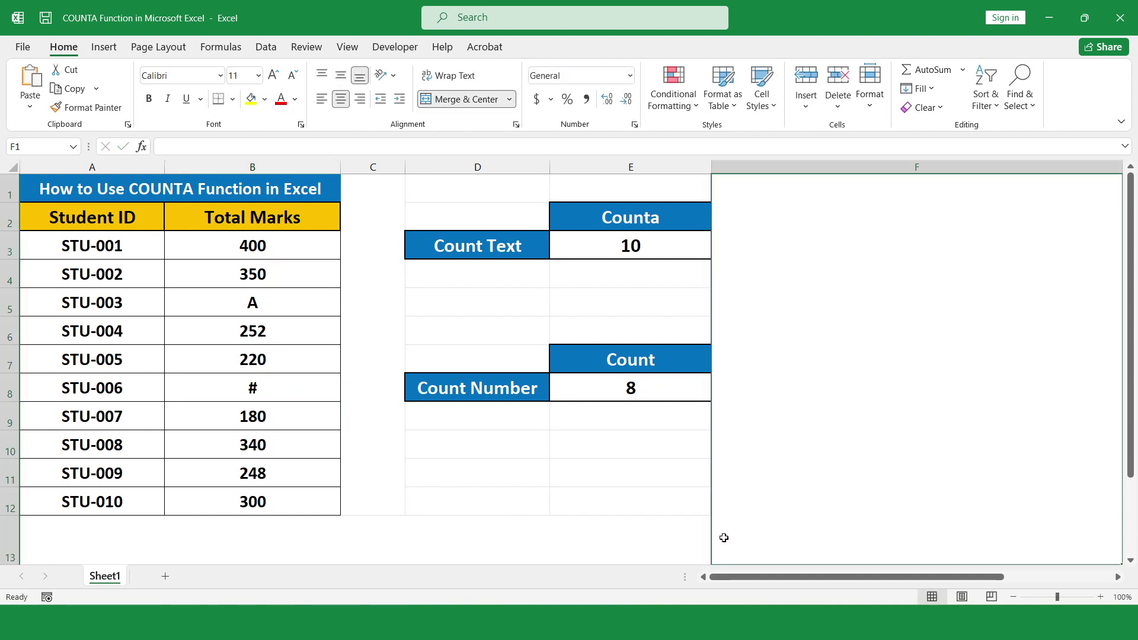